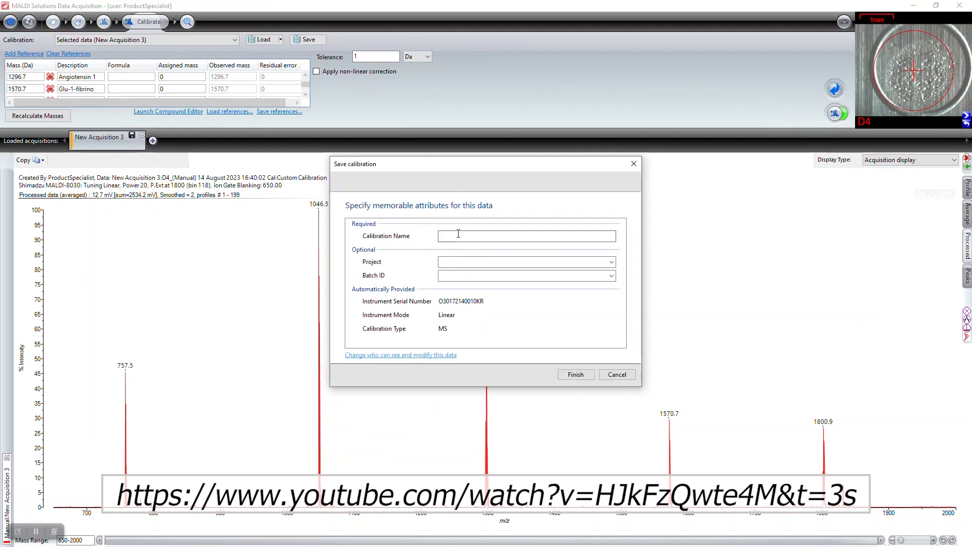
# Save the calibration as 'TOF Calibration' and go to the Acquire settings
pyautogui.write('TOF ')
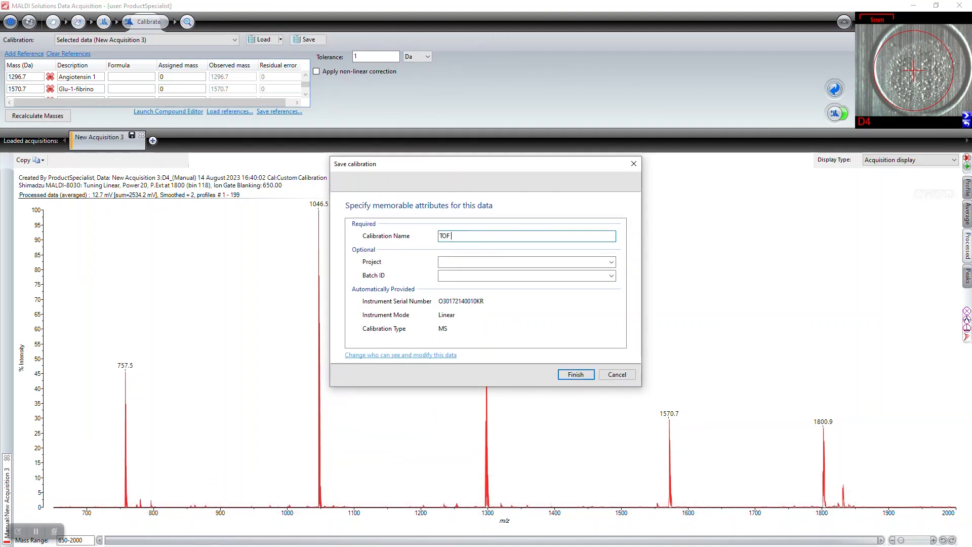
pyautogui.write('Calibration')
pyautogui.click(575, 375)
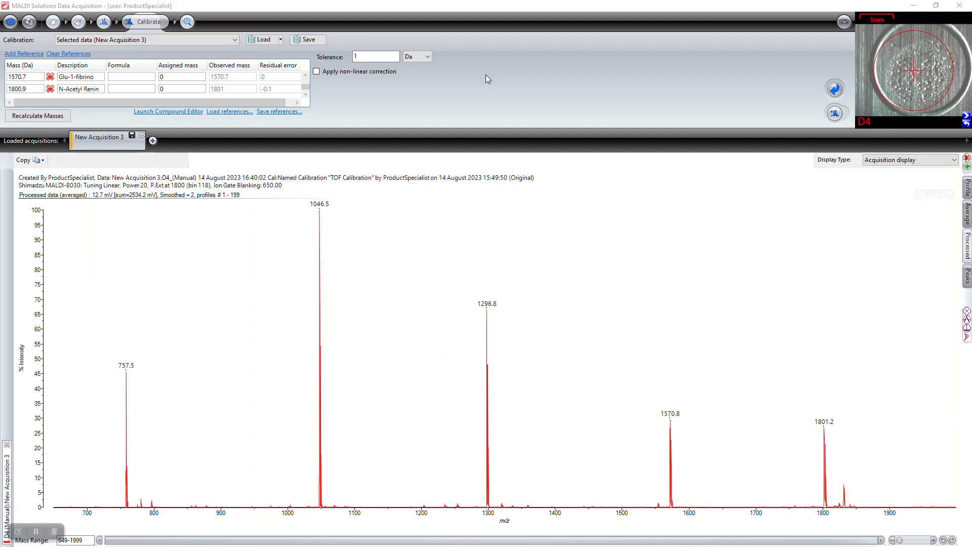
pyautogui.click(80, 22)
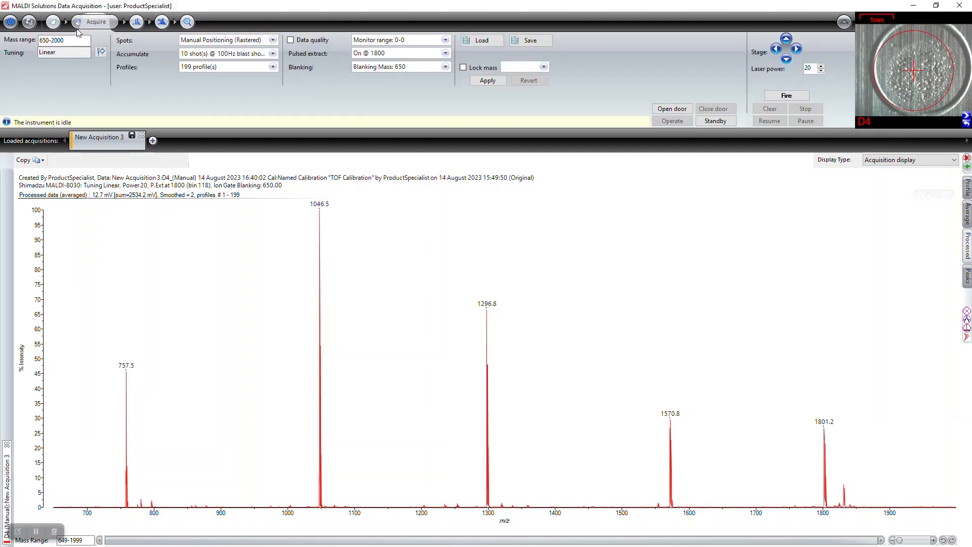
# Close the calibrant spectrum, move the stage to spot E1 and fire to acquire a spectrum
pyautogui.click(7, 444)
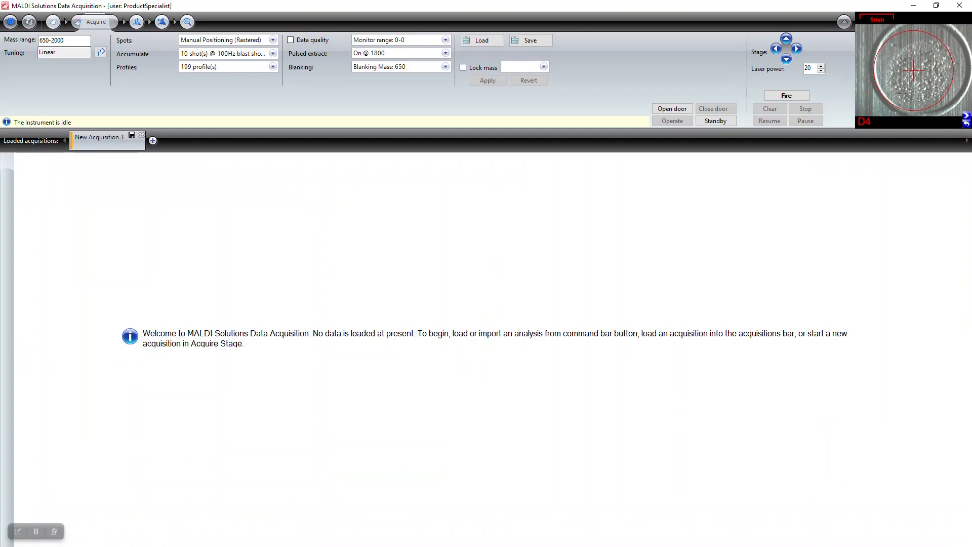
pyautogui.rightClick(885, 120)
pyautogui.click(882, 124)
pyautogui.write('e1')
pyautogui.click(172, 142)
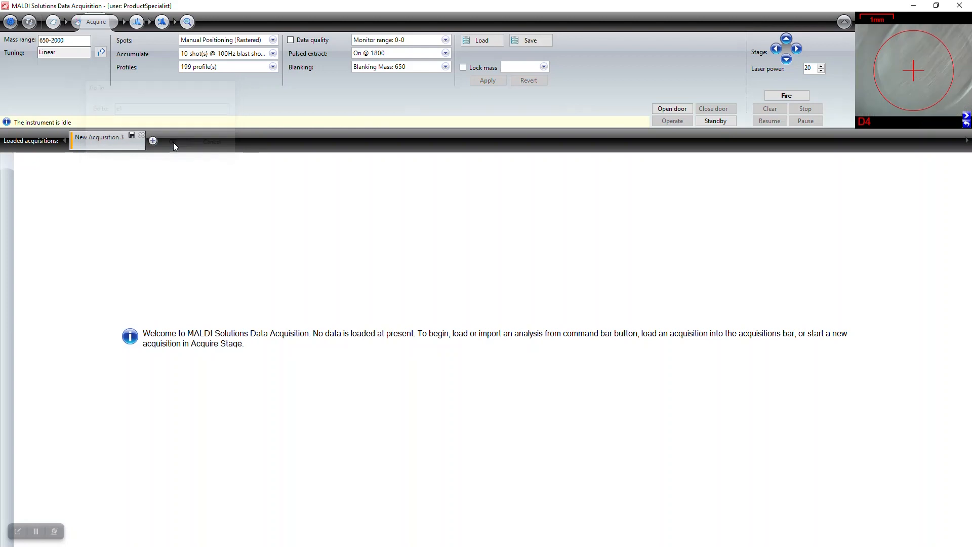
pyautogui.click(786, 96)
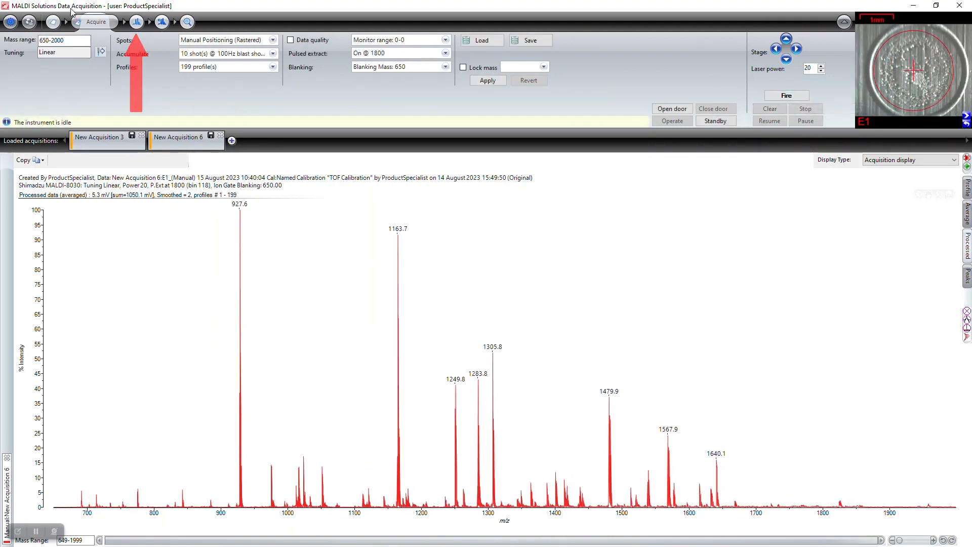
# Re-pick the spectrum's peaks with the threshold offset set to 0.2
pyautogui.click(136, 23)
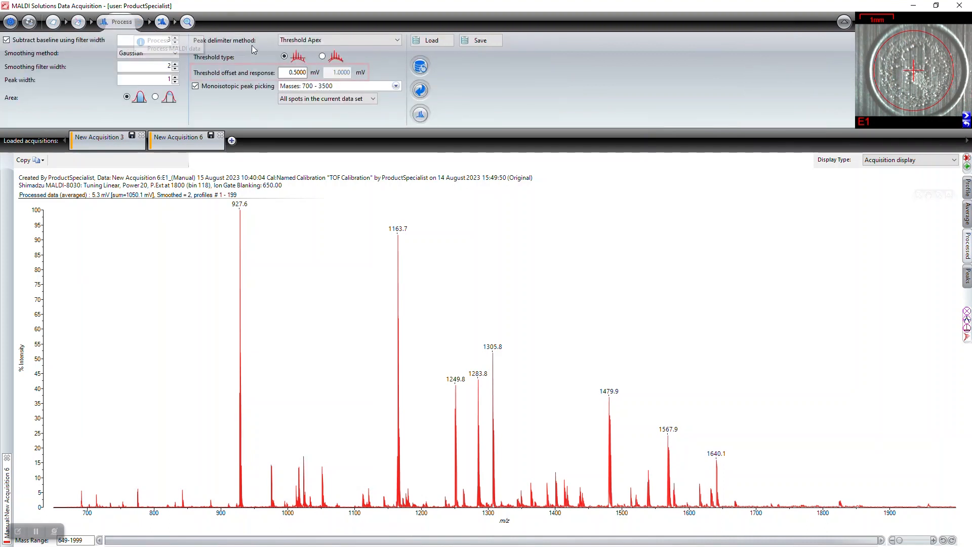
pyautogui.moveTo(285, 74); pyautogui.dragTo(316, 76)
pyautogui.write('0.2')
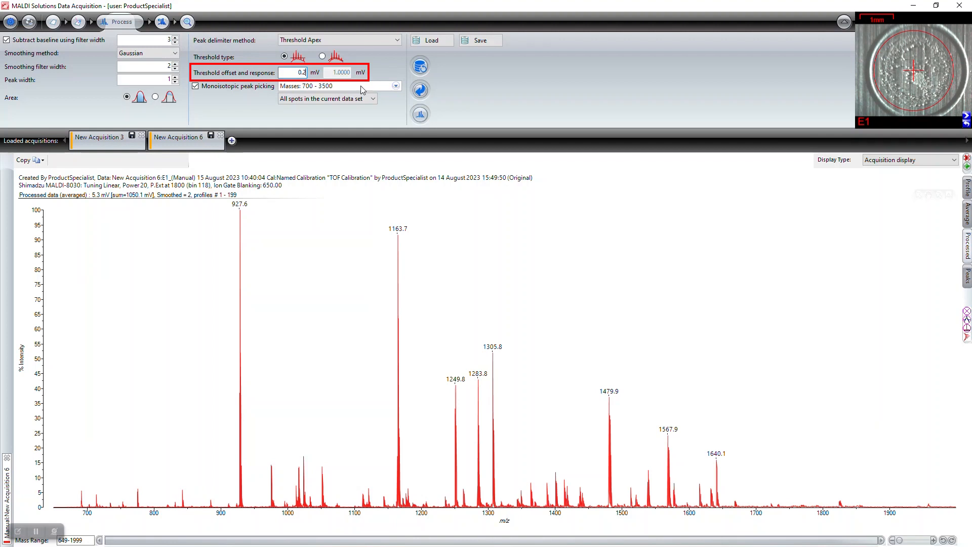
pyautogui.click(421, 116)
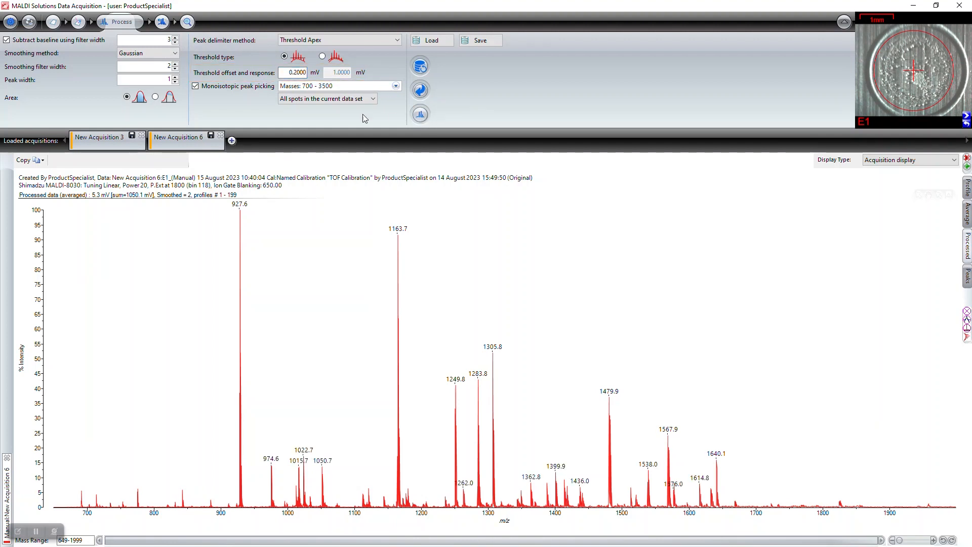
# Save the acquisition under the name 'BSA Digestion'
pyautogui.click(211, 135)
pyautogui.moveTo(489, 236); pyautogui.dragTo(439, 240)
pyautogui.write('BSA Digestion')
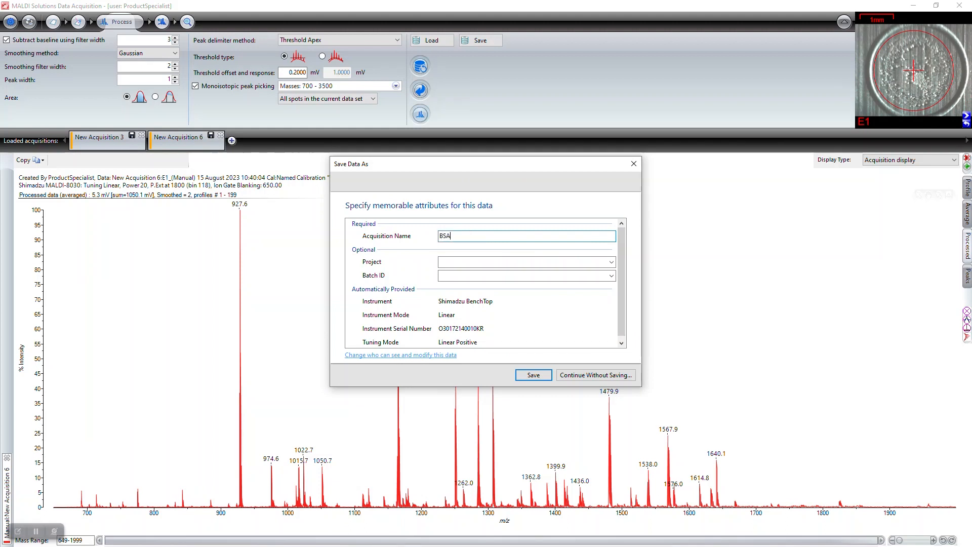
pyautogui.click(532, 375)
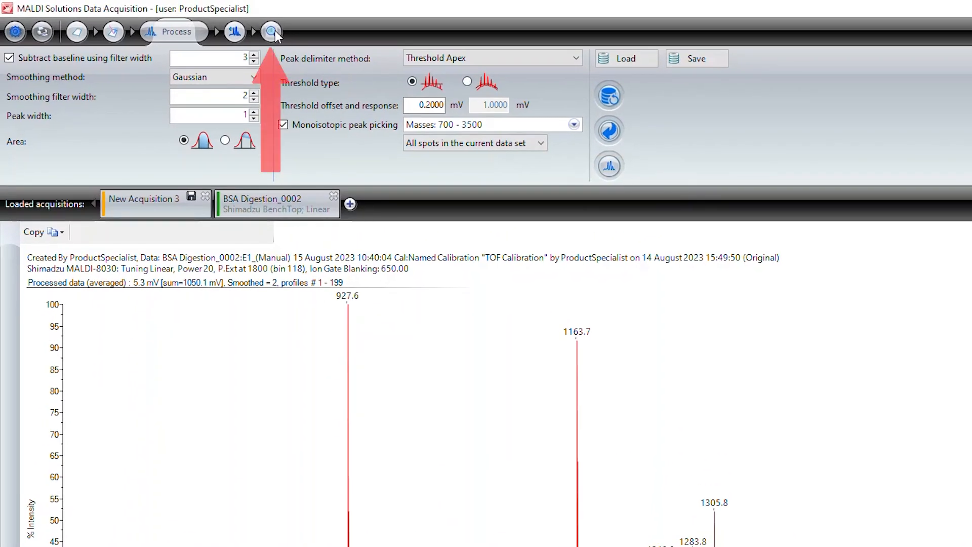
# Go to the Search step and bring up the Search Type choices
pyautogui.click(274, 32)
pyautogui.click(111, 61)
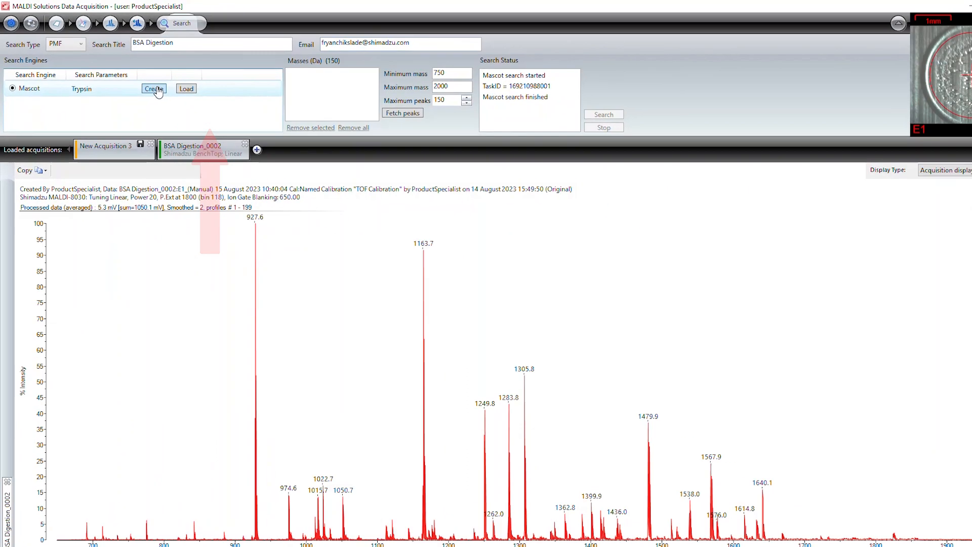
# Start a new Mascot parameter set, verify the server address, and choose the SwissProt database
pyautogui.click(155, 89)
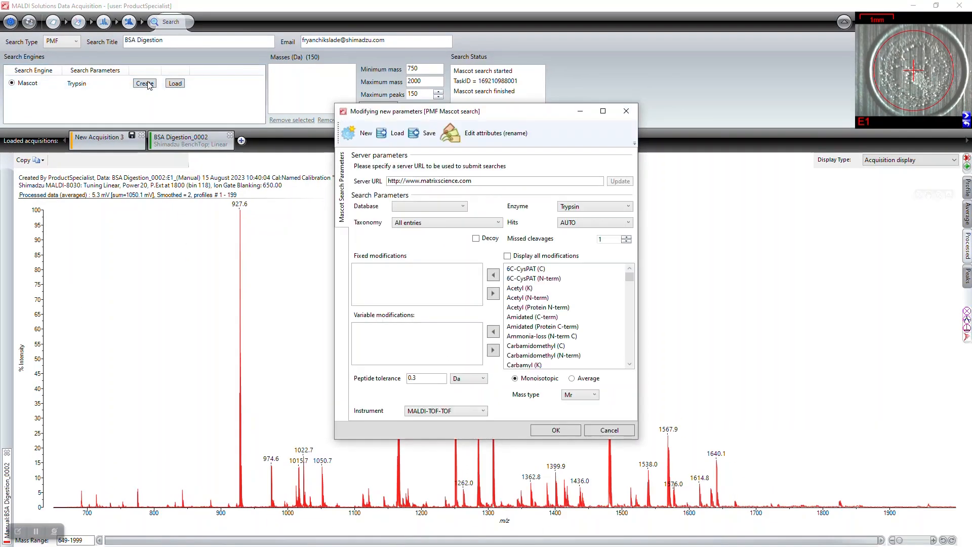
pyautogui.click(512, 179)
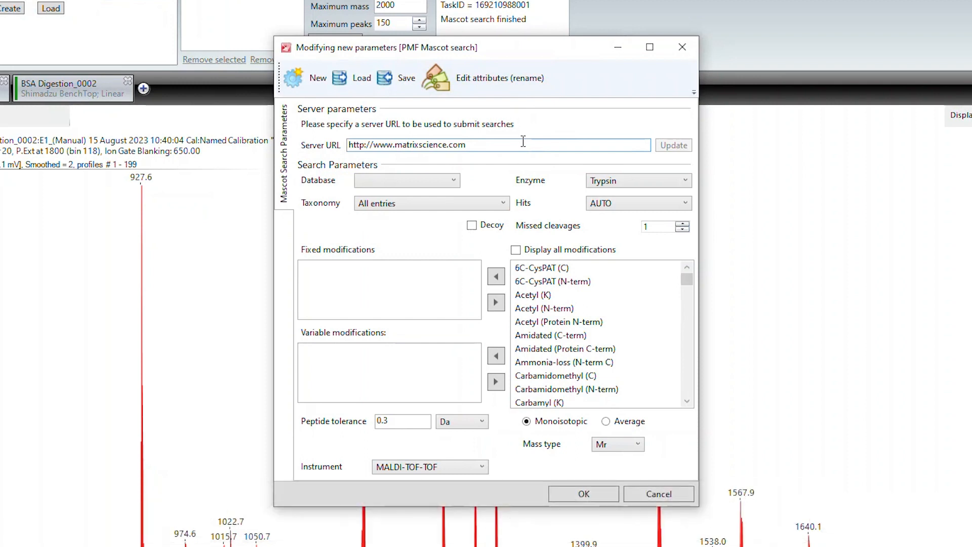
pyautogui.click(454, 181)
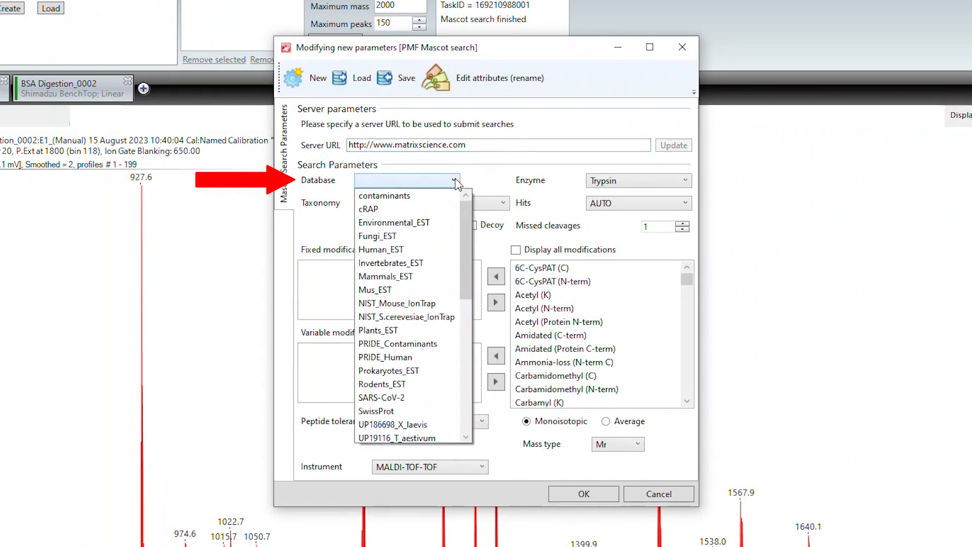
pyautogui.click(434, 410)
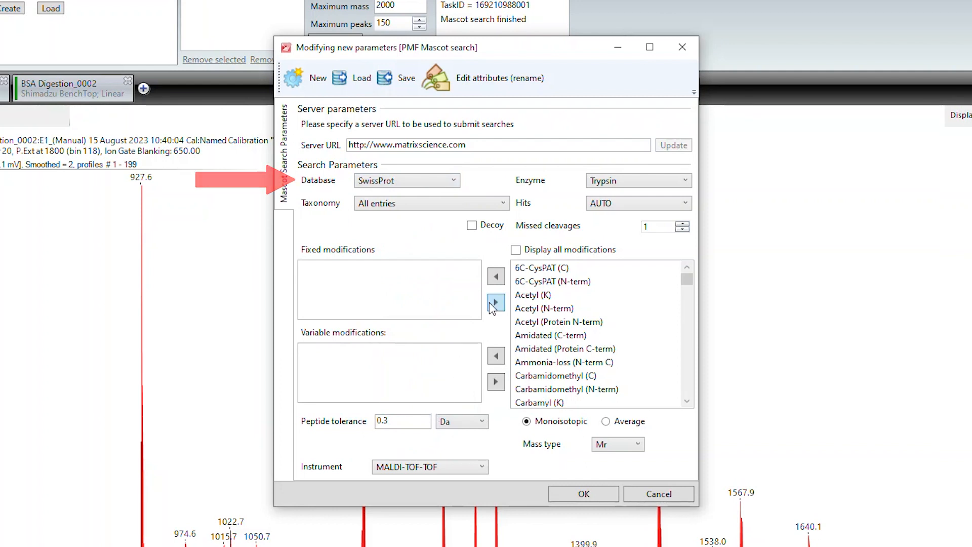
pyautogui.click(636, 186)
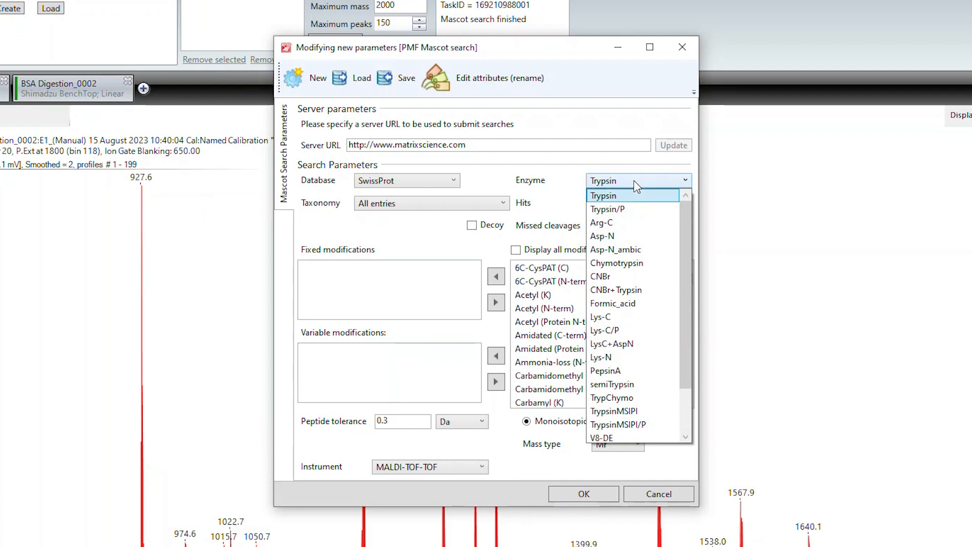
# Keep Trypsin as enzyme, All entries as taxonomy, and AUTO as the number of hits
pyautogui.click(660, 196)
pyautogui.click(504, 203)
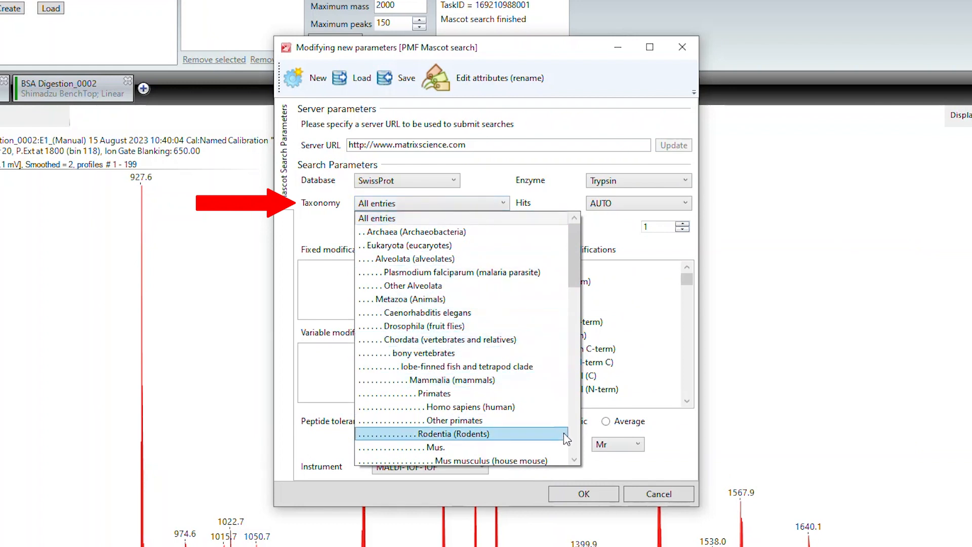
pyautogui.click(575, 460)
pyautogui.click(574, 460)
pyautogui.click(575, 460)
pyautogui.click(575, 460)
pyautogui.click(575, 461)
pyautogui.click(575, 460)
pyautogui.click(575, 461)
pyautogui.click(575, 460)
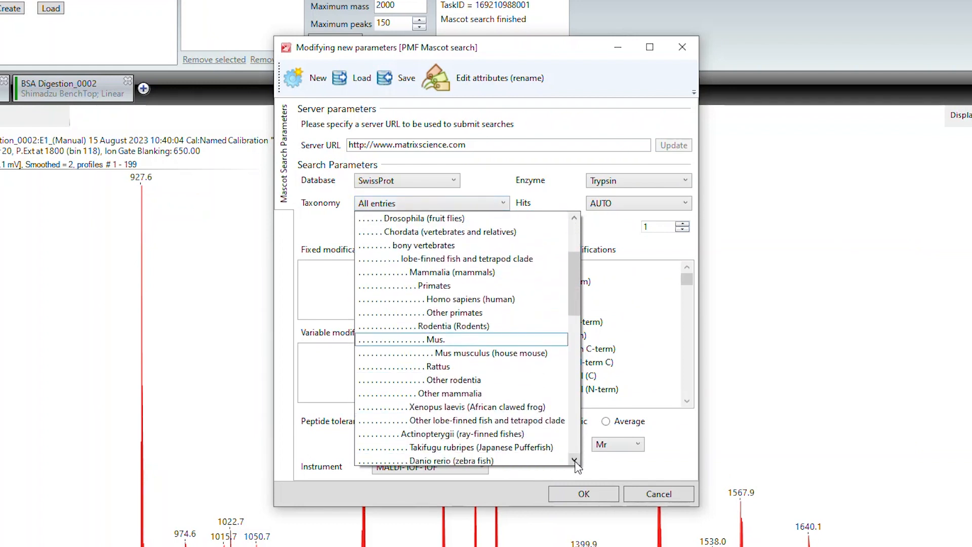
pyautogui.click(505, 204)
pyautogui.click(655, 209)
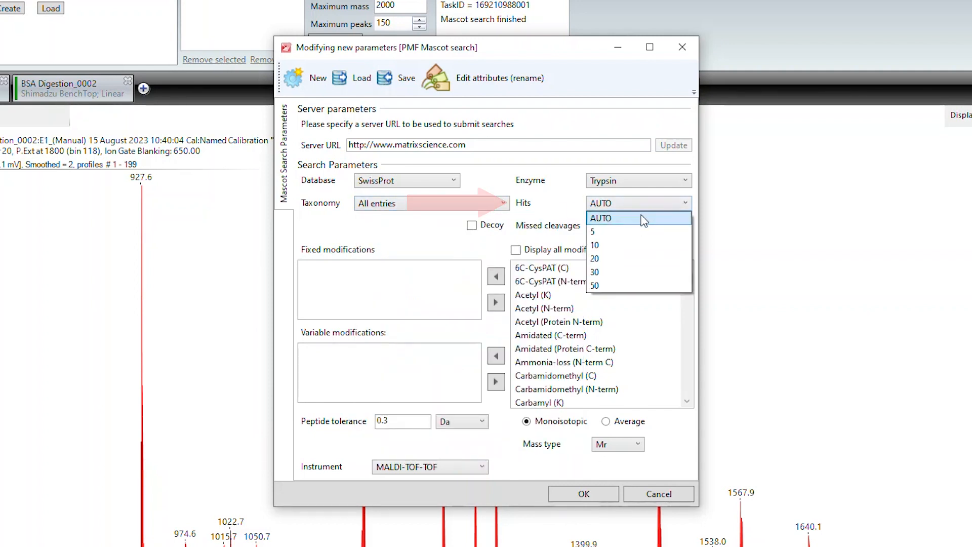
pyautogui.click(643, 219)
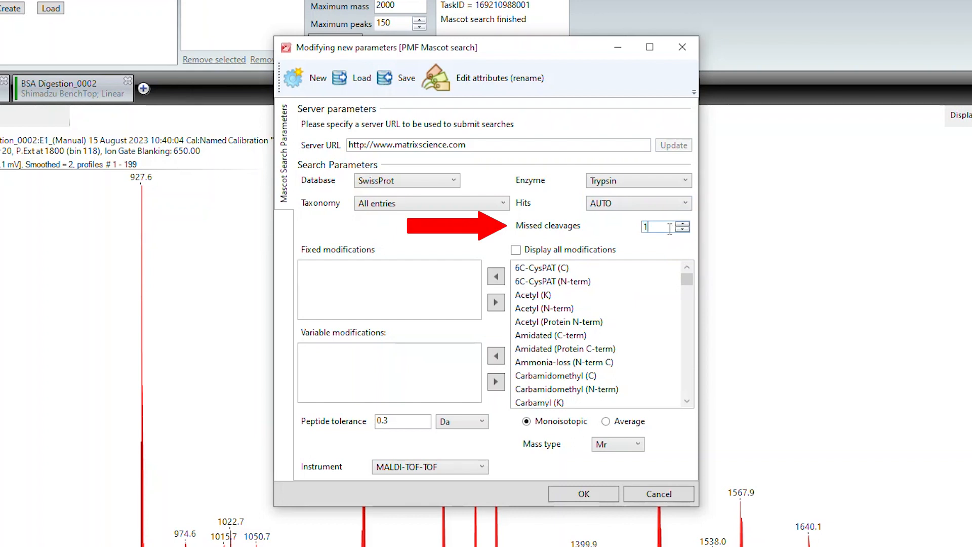
# Try adding Carbamyl (K) and Cation:Na (C-term) modifications, then remove both again
pyautogui.click(687, 402)
pyautogui.click(687, 401)
pyautogui.click(688, 402)
pyautogui.click(687, 401)
pyautogui.click(687, 402)
pyautogui.click(552, 349)
pyautogui.click(547, 335)
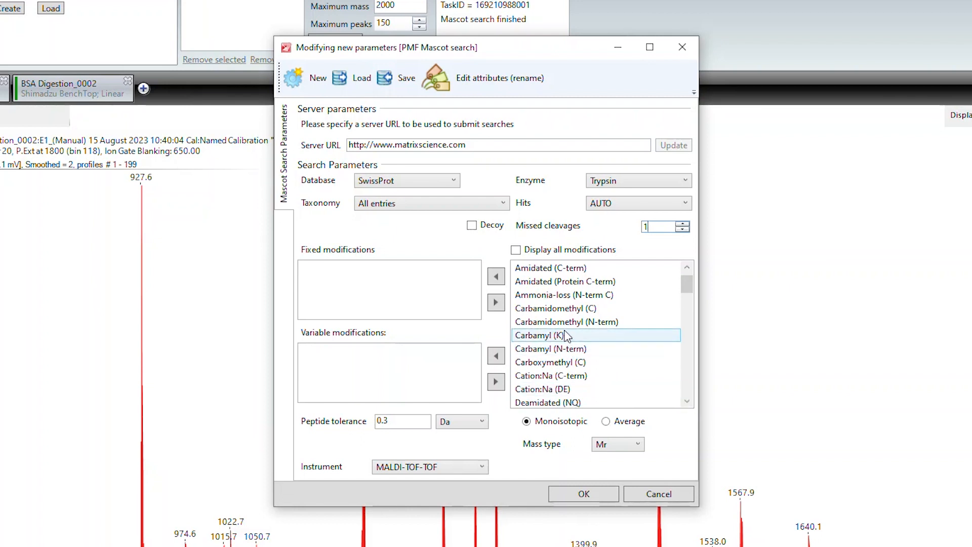
pyautogui.click(496, 276)
pyautogui.click(551, 362)
pyautogui.click(496, 356)
pyautogui.click(440, 352)
pyautogui.click(495, 382)
pyautogui.click(416, 268)
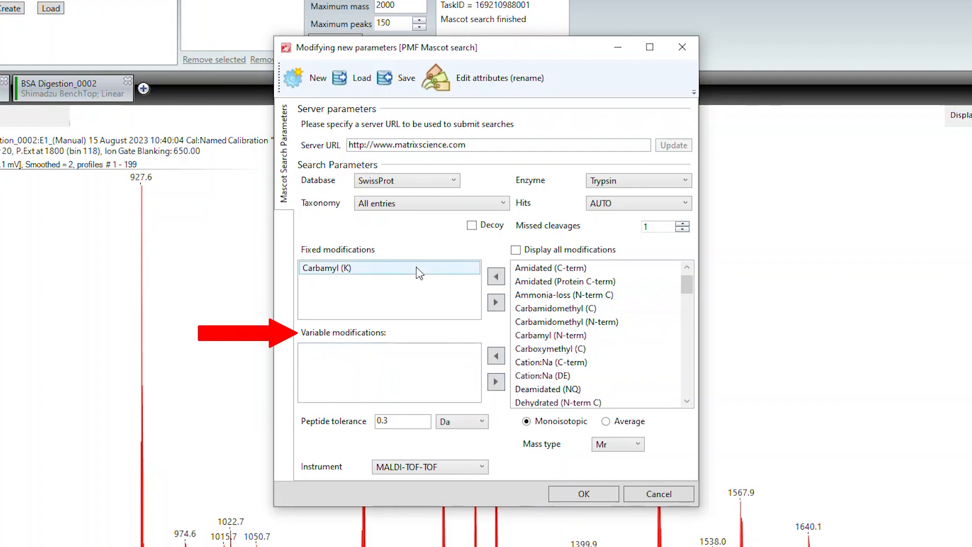
pyautogui.click(495, 303)
# Keep peptide tolerance at 0.3 Da and set the mass type to MH+
pyautogui.doubleClick(426, 421)
pyautogui.click(482, 421)
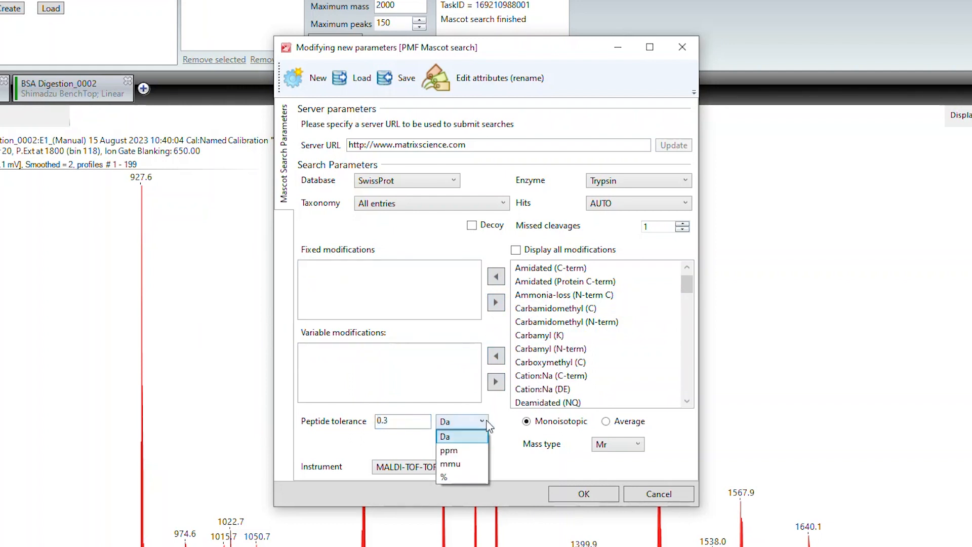
pyautogui.click(482, 421)
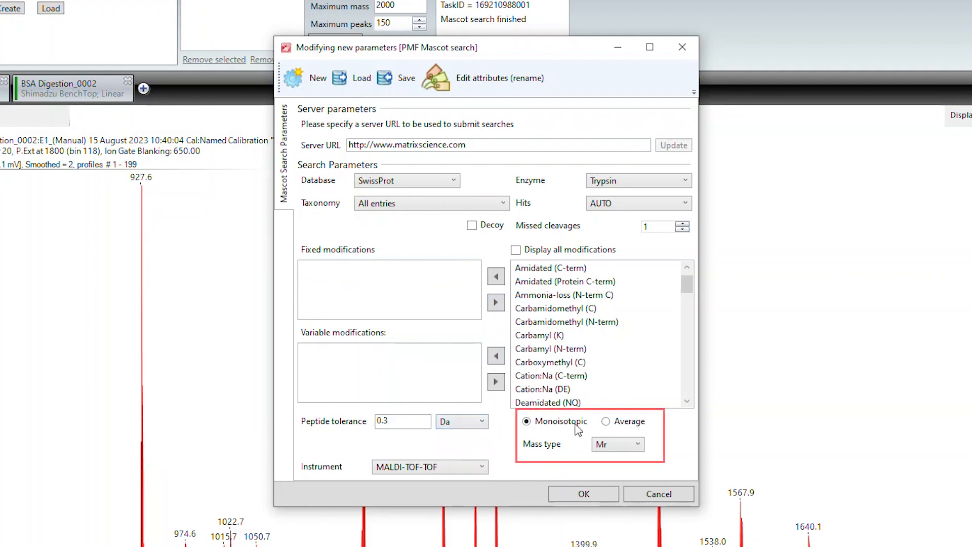
pyautogui.click(609, 446)
pyautogui.click(613, 464)
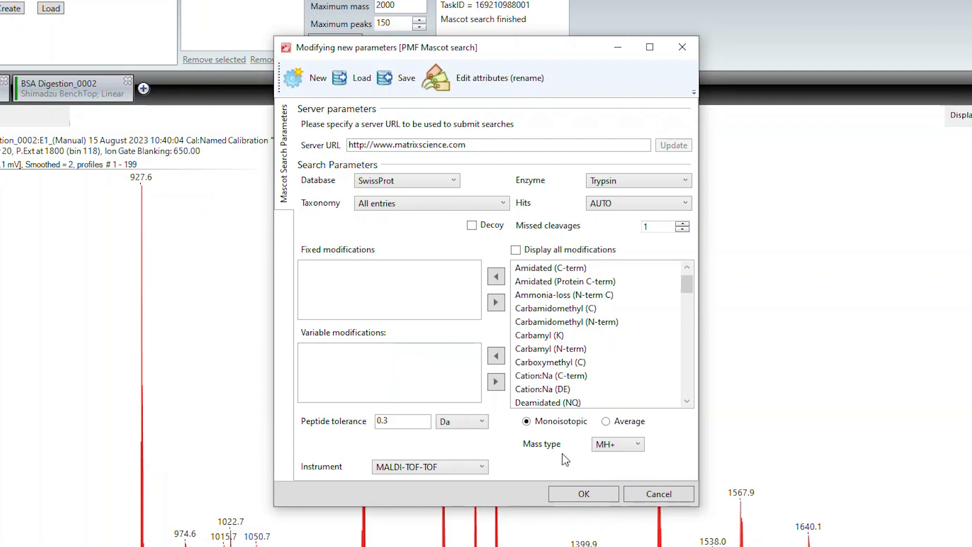
# Accept the Mascot parameters and save them as the parameter set 'Trypsin'
pyautogui.click(570, 492)
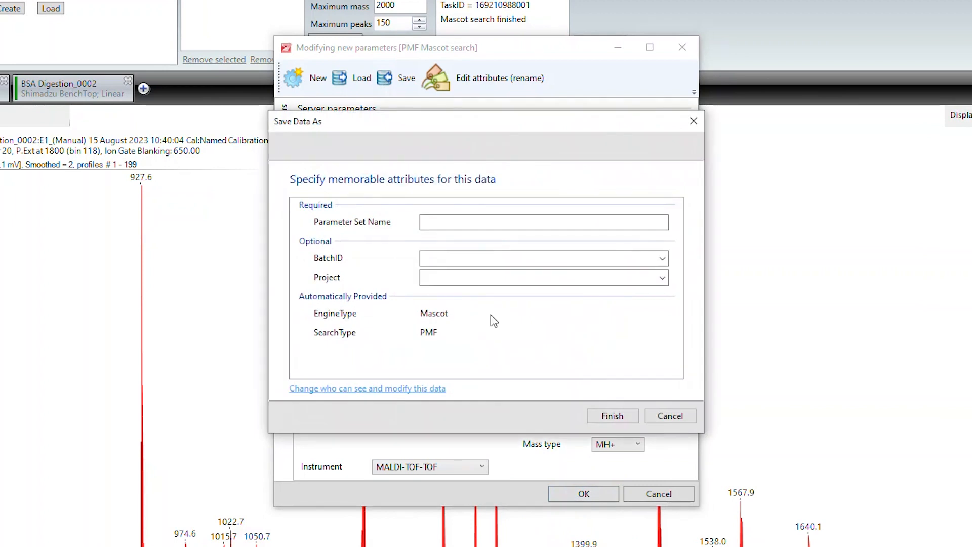
pyautogui.click(479, 223)
pyautogui.write('Trypsin')
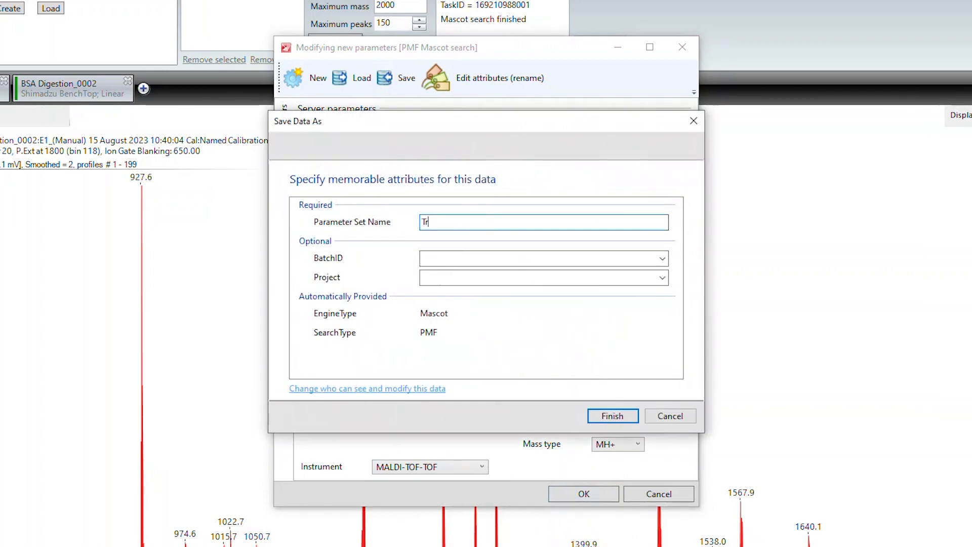
pyautogui.click(608, 416)
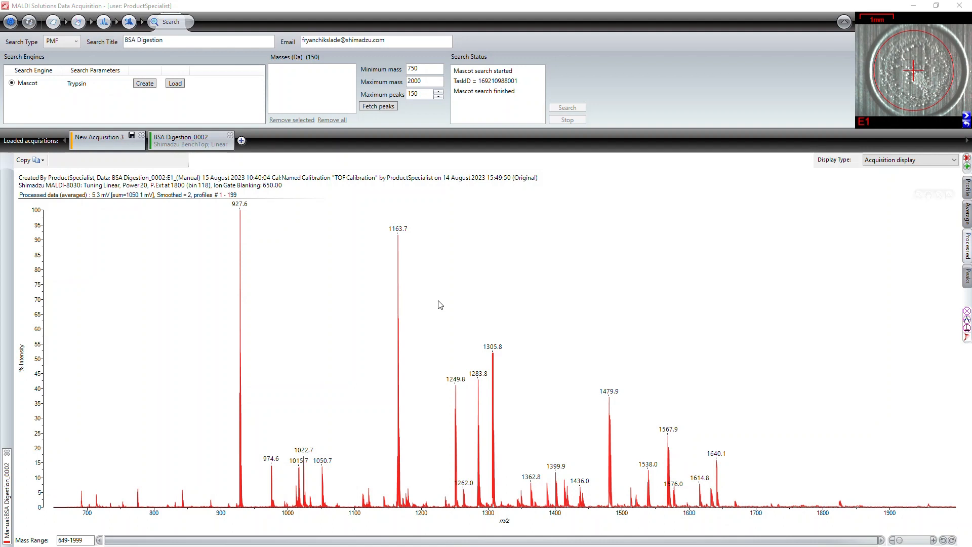
# Confirm the 750–2000 mass range and 150 maximum peaks, then fetch the picked peaks
pyautogui.click(436, 70)
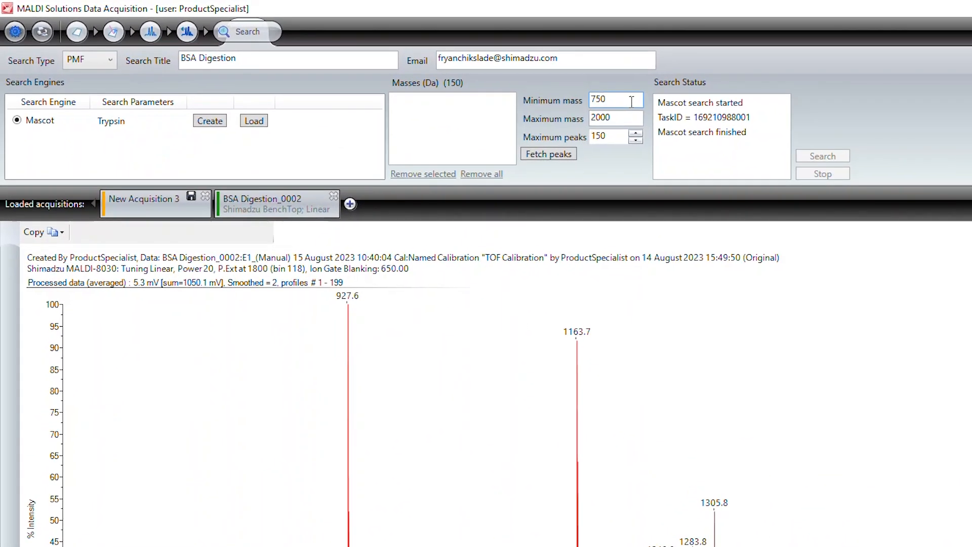
pyautogui.click(617, 113)
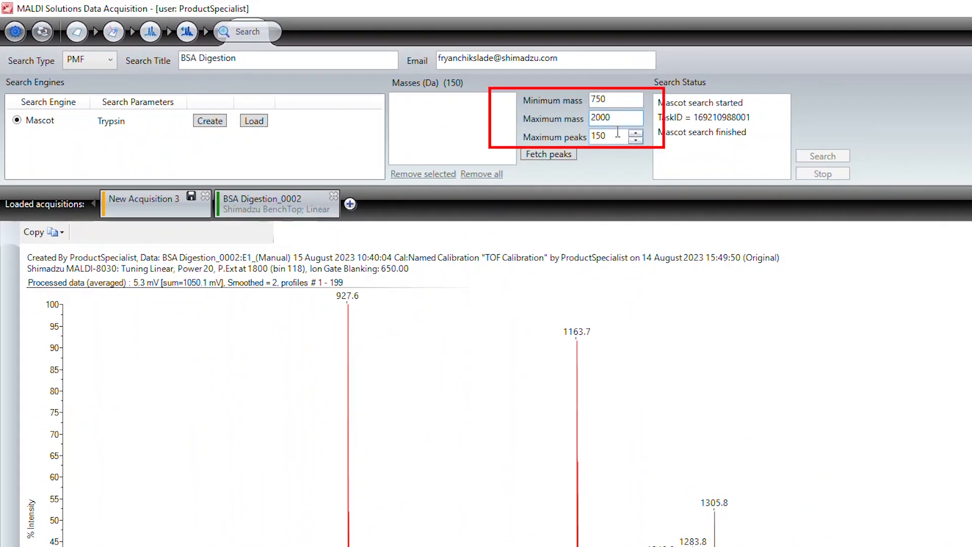
pyautogui.doubleClick(618, 132)
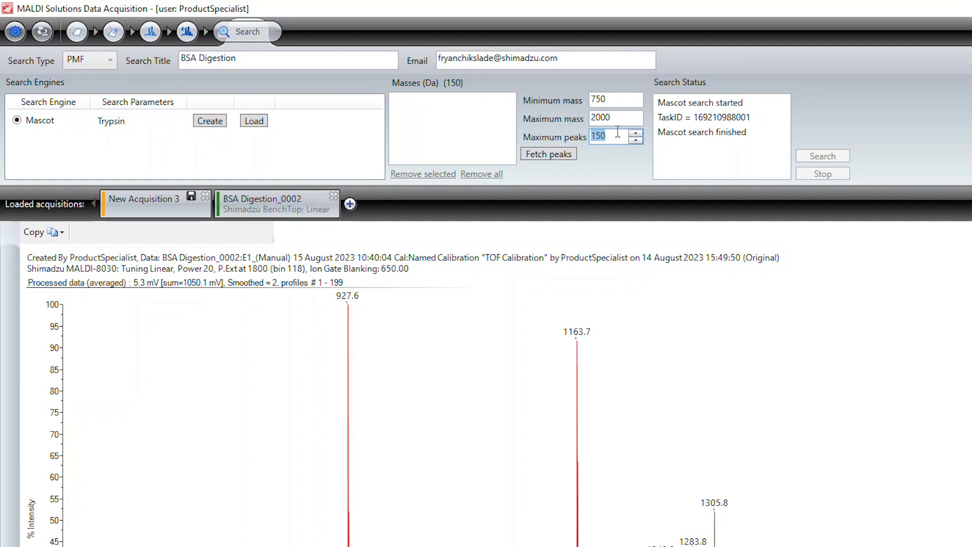
pyautogui.click(554, 155)
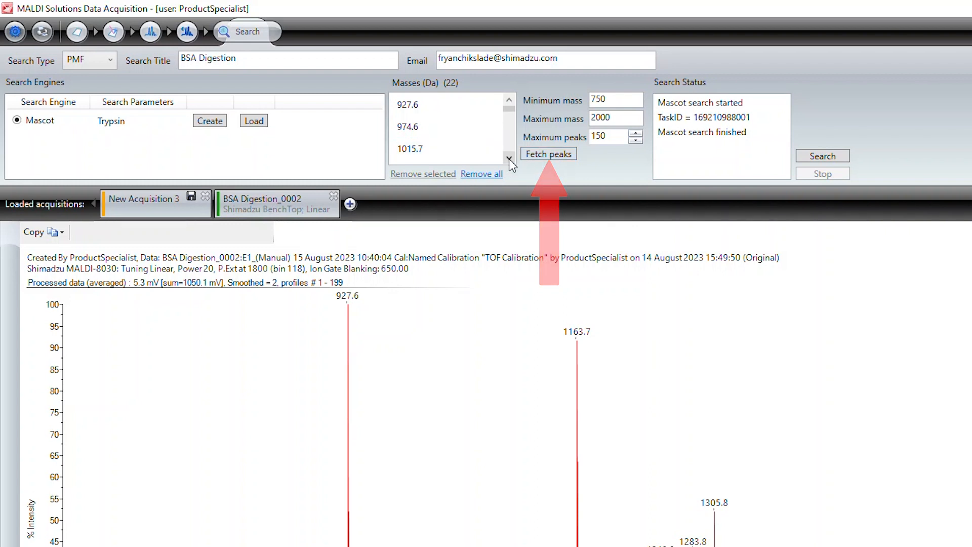
# Remove the 1249.8 mass, reload all 22 peaks, and submit the PMF search
pyautogui.click(509, 159)
pyautogui.click(509, 159)
pyautogui.click(509, 159)
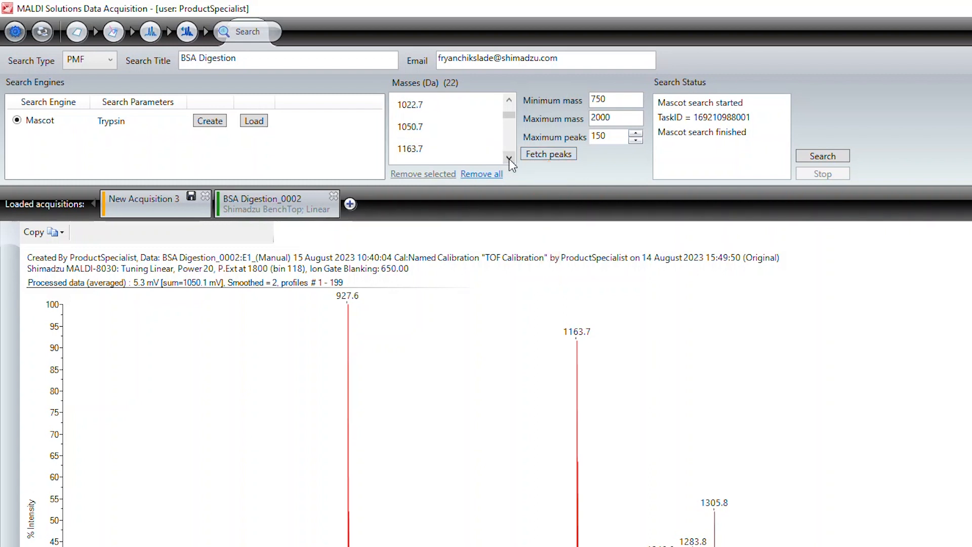
pyautogui.click(489, 156)
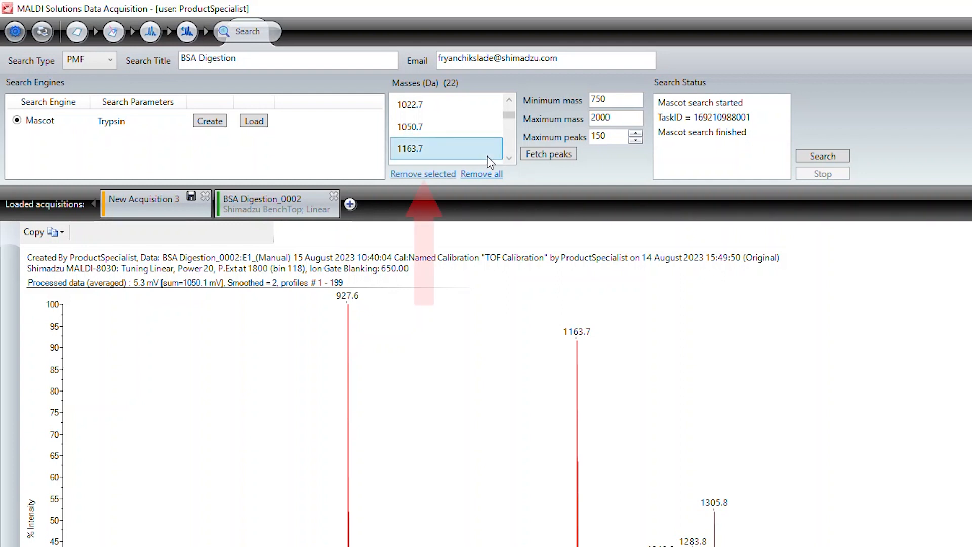
pyautogui.click(508, 158)
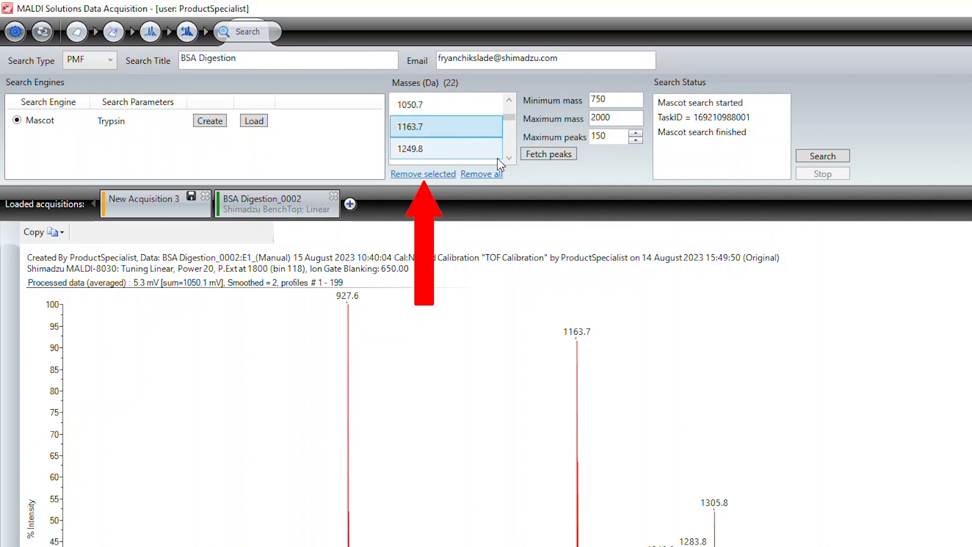
pyautogui.click(497, 158)
pyautogui.click(449, 175)
pyautogui.click(540, 156)
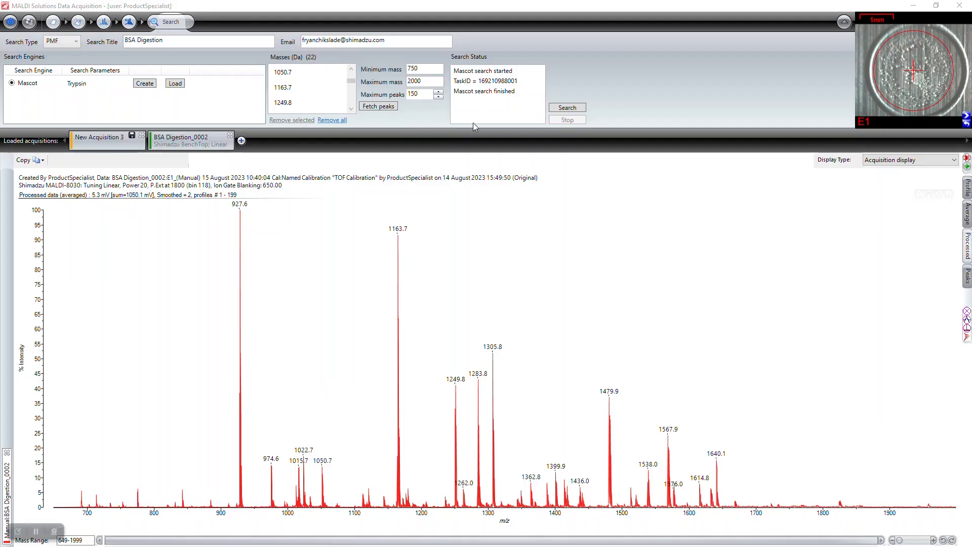
pyautogui.click(554, 108)
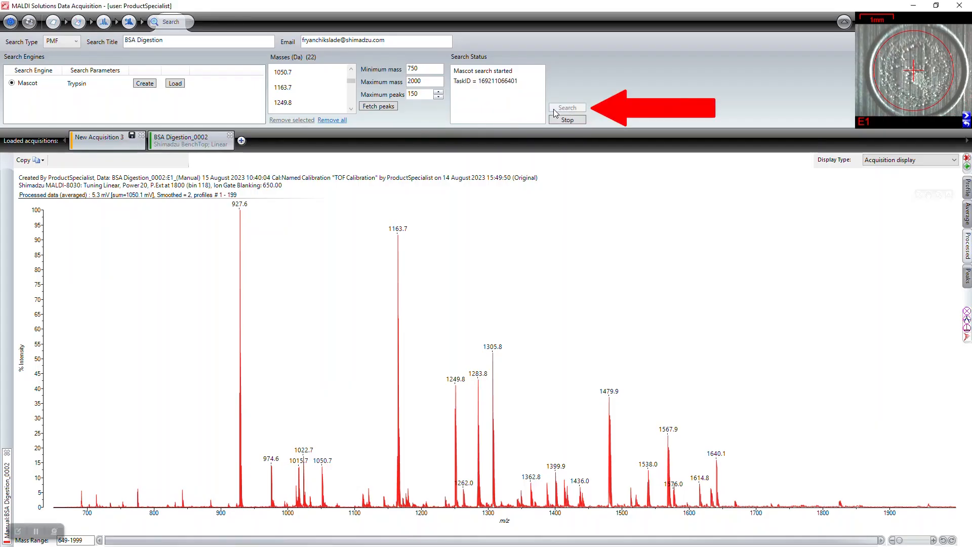